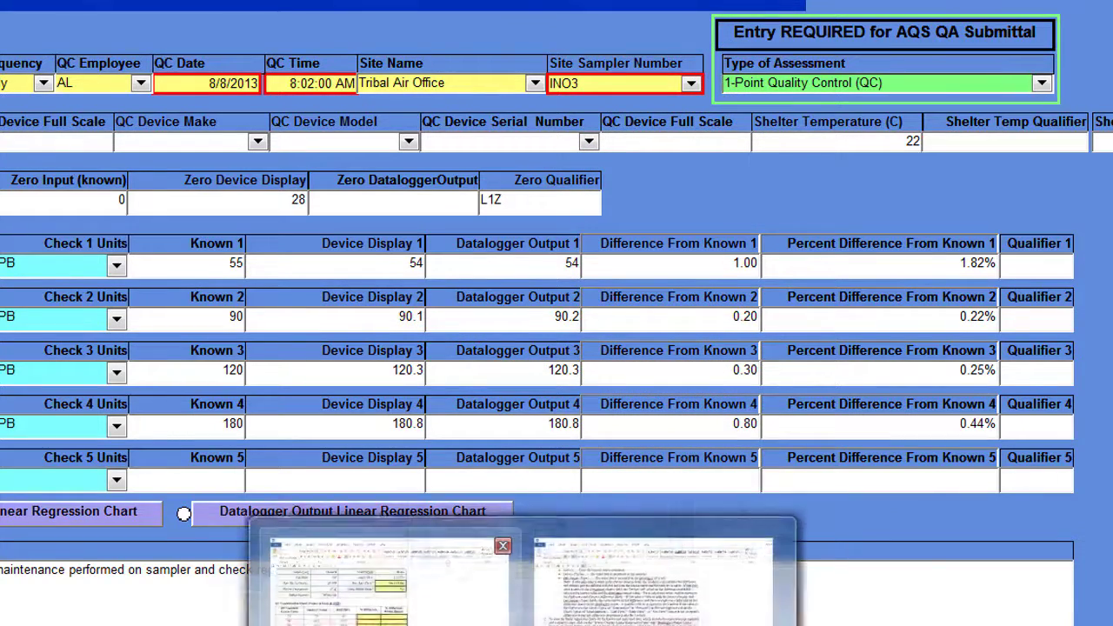
Switch to the QC form in Word and enter 1.82% difference and Yes for within range in the 55 PPB row
left_click(534, 583)
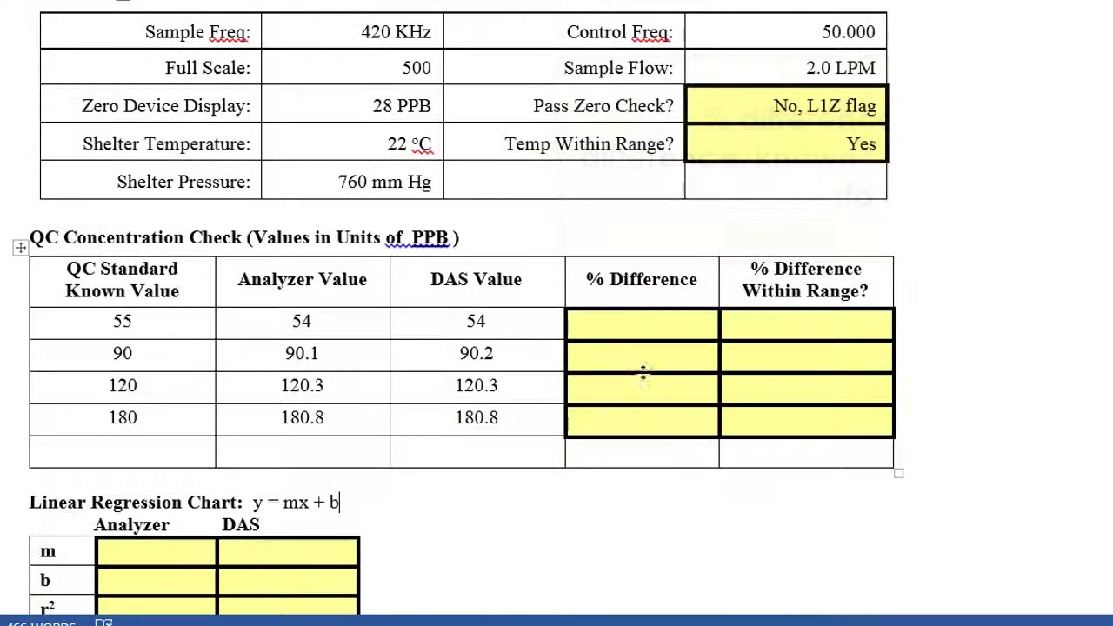
left_click(642, 321)
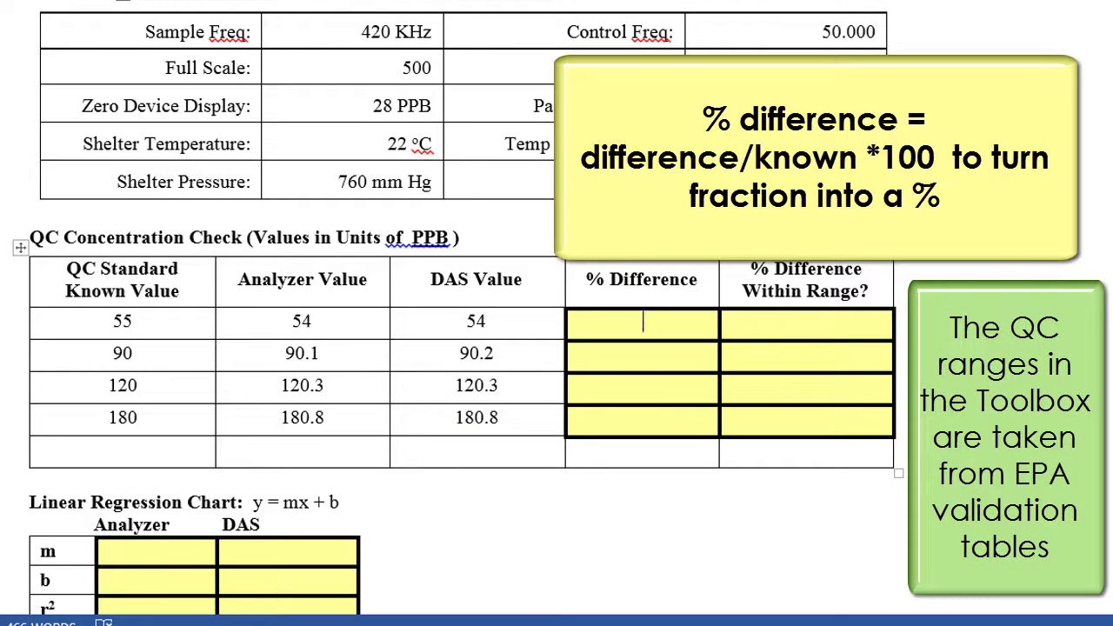
type("1.82")
type("%")
type("Yes")
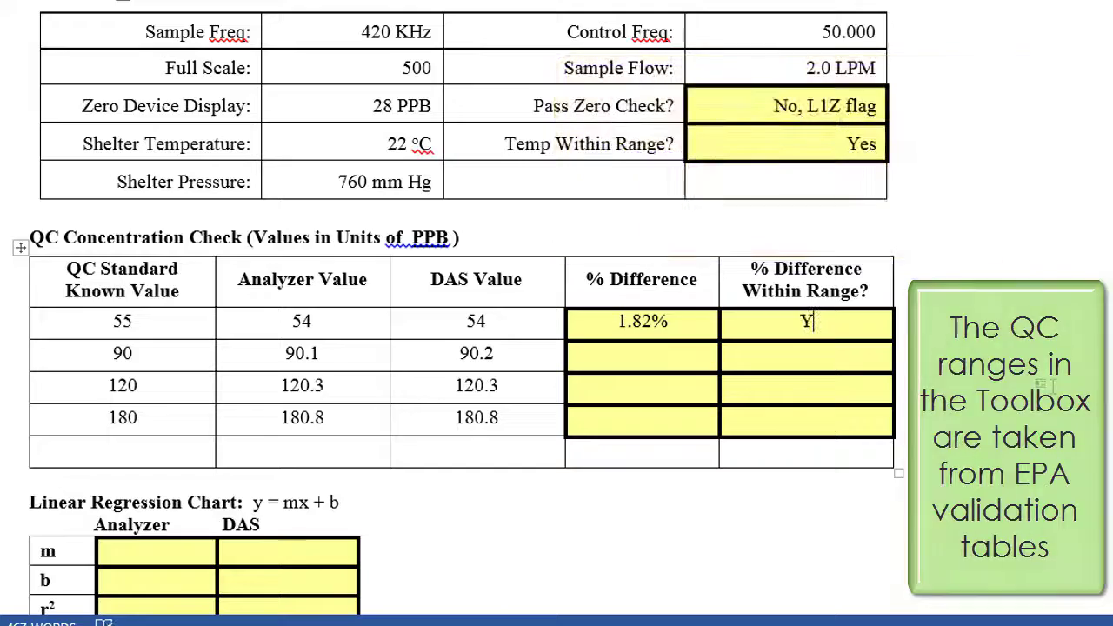
Fill in the 90 PPB row of the concentration check with 0.22% difference and Yes for within range
left_click(667, 354)
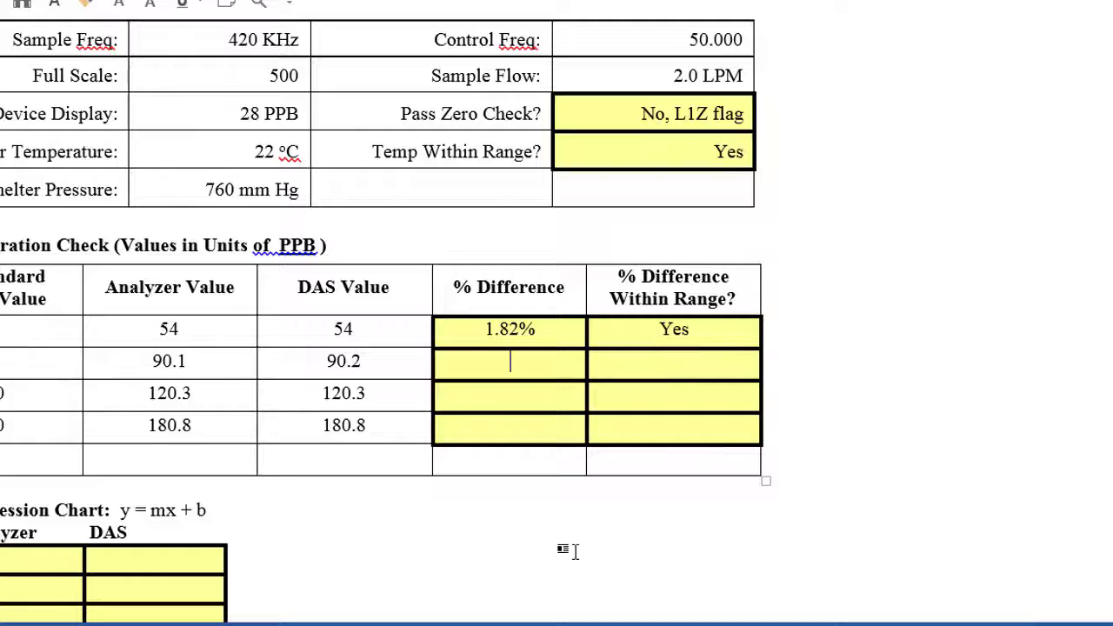
type("22")
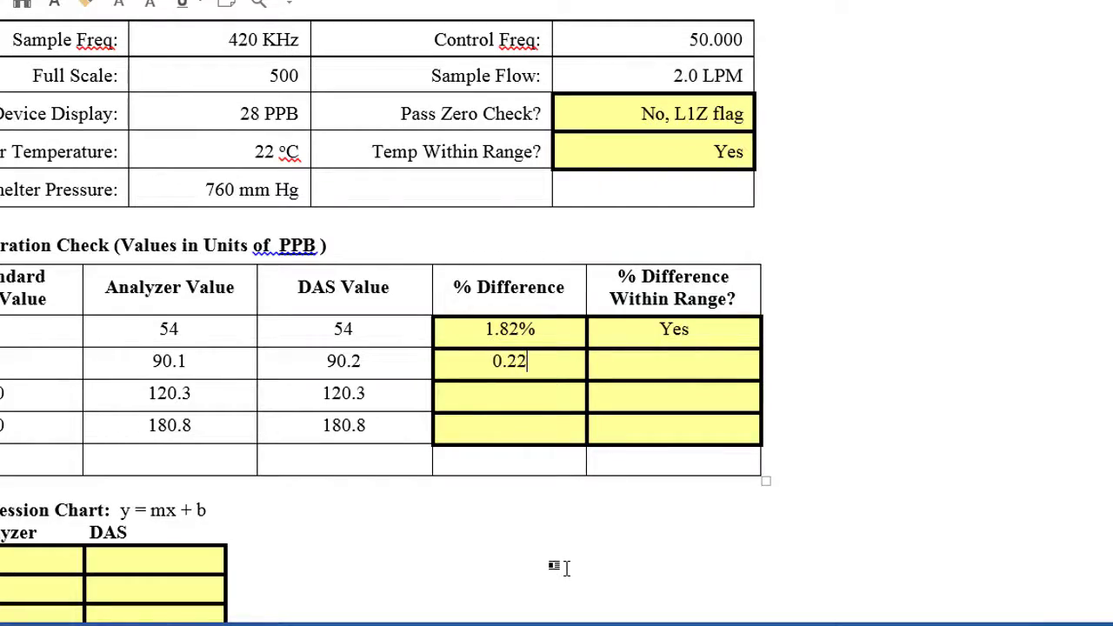
type("%")
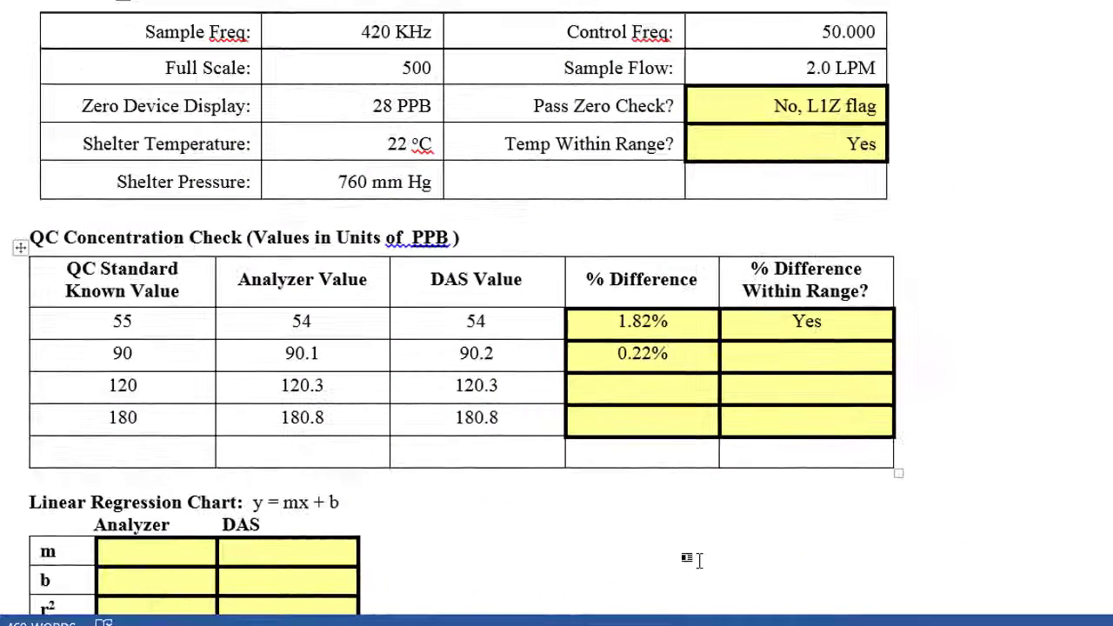
key("Tab")
type("Ye")
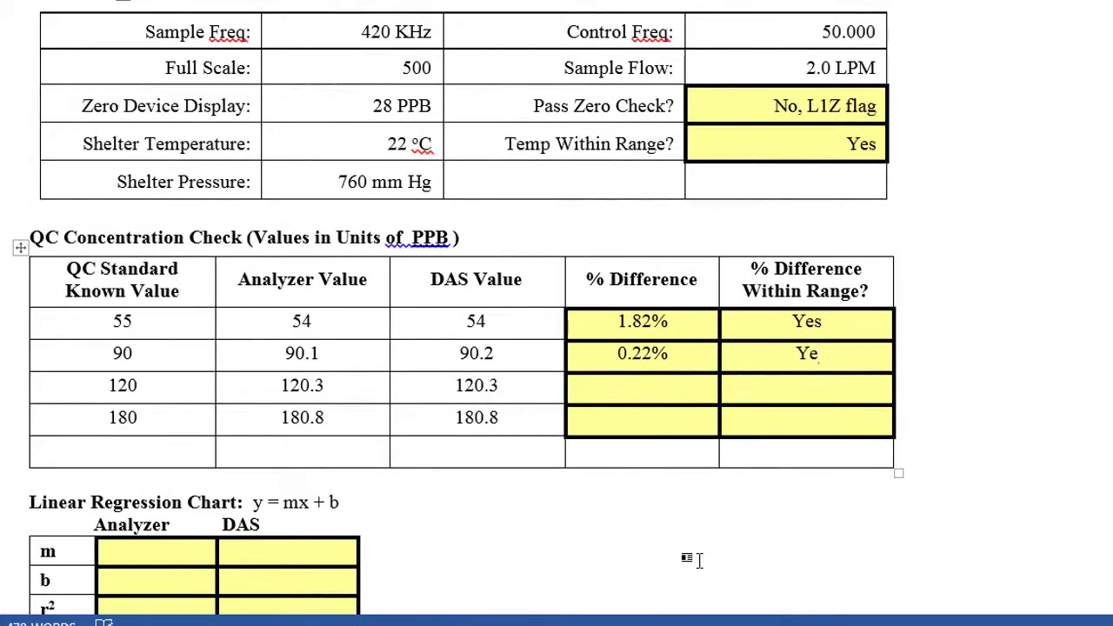
type("s")
Enter 0.25% difference and Yes in the 120 PPB row, and 0.44% and Yes in the 180 PPB row
left_click(641, 392)
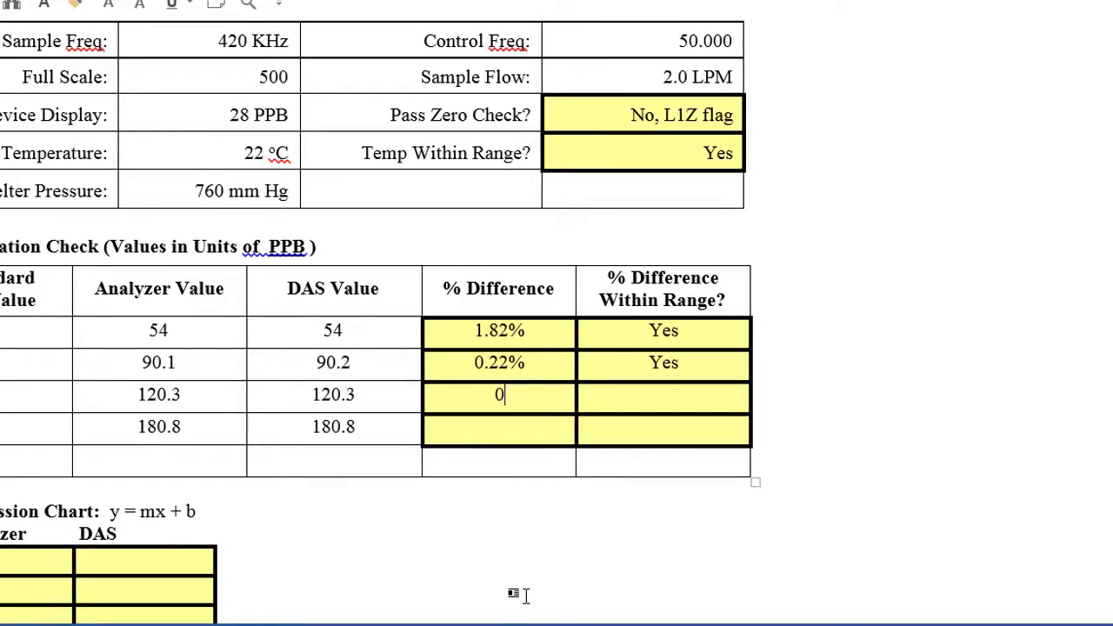
type("5%")
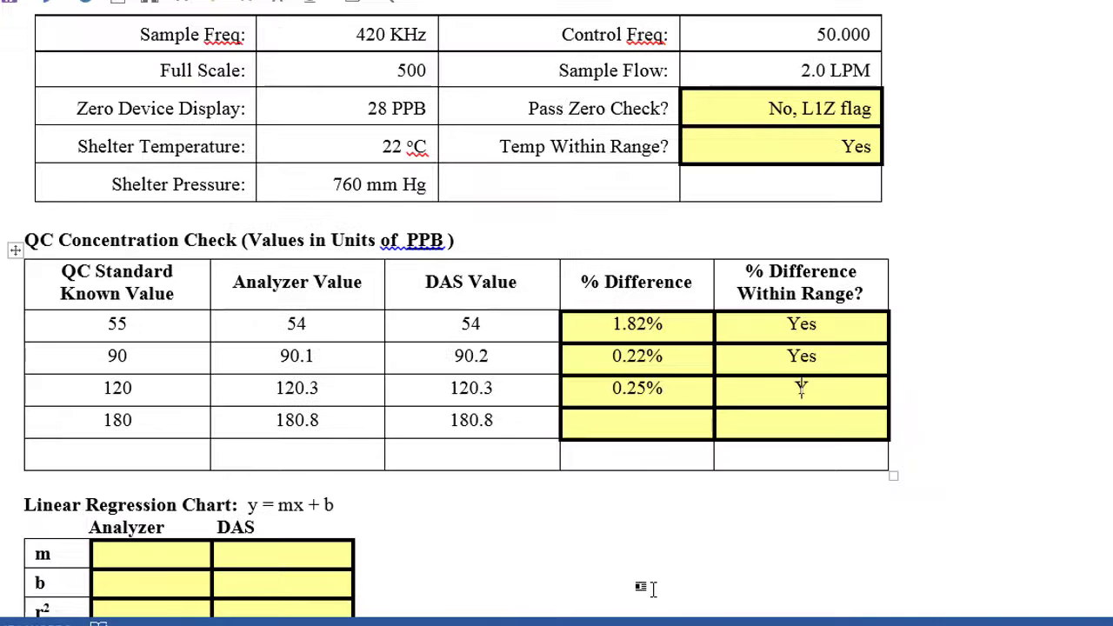
type("Yes")
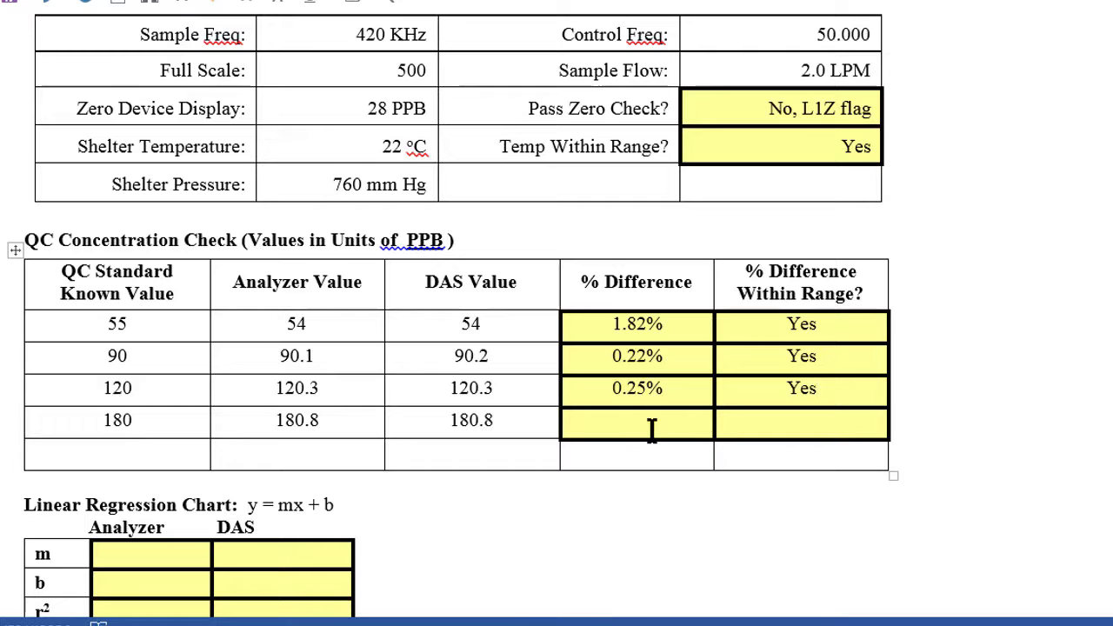
left_click(652, 428)
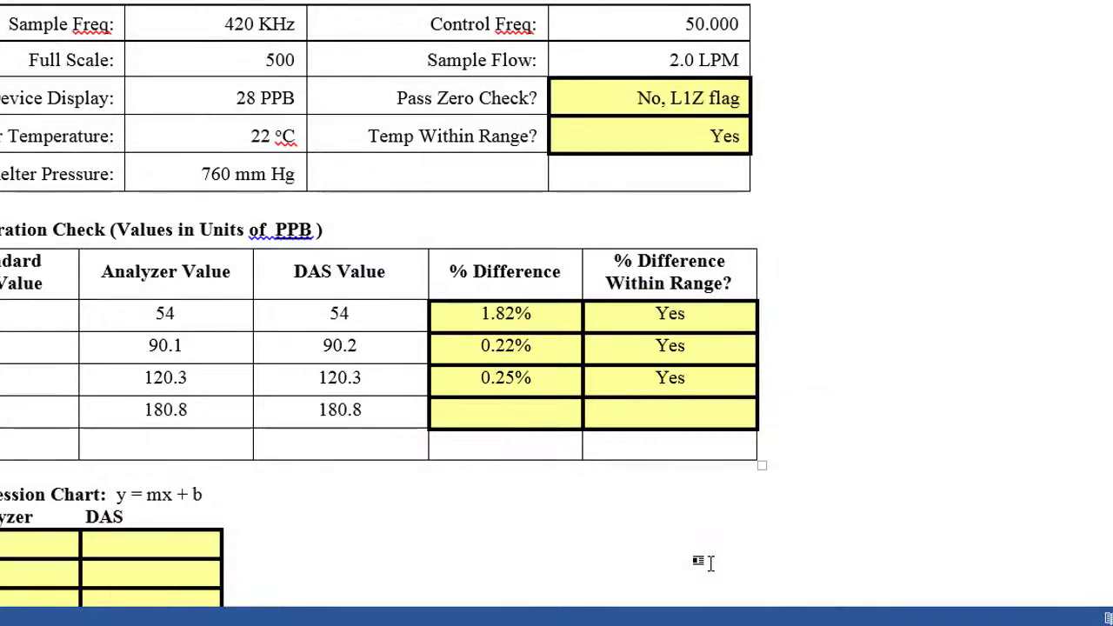
type(".44% ")
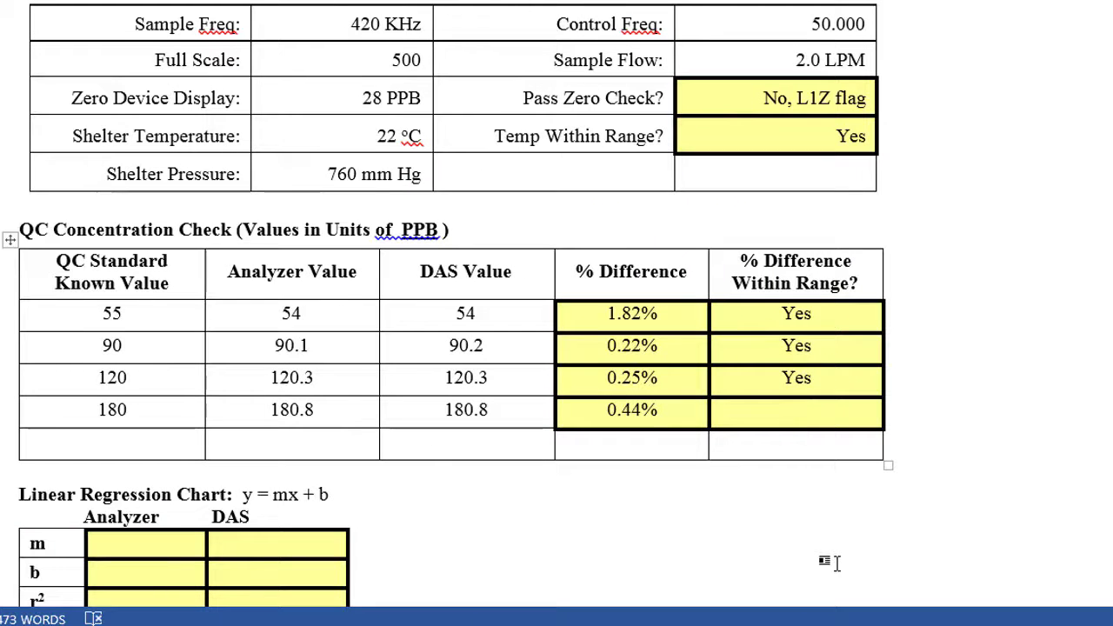
type("Yes")
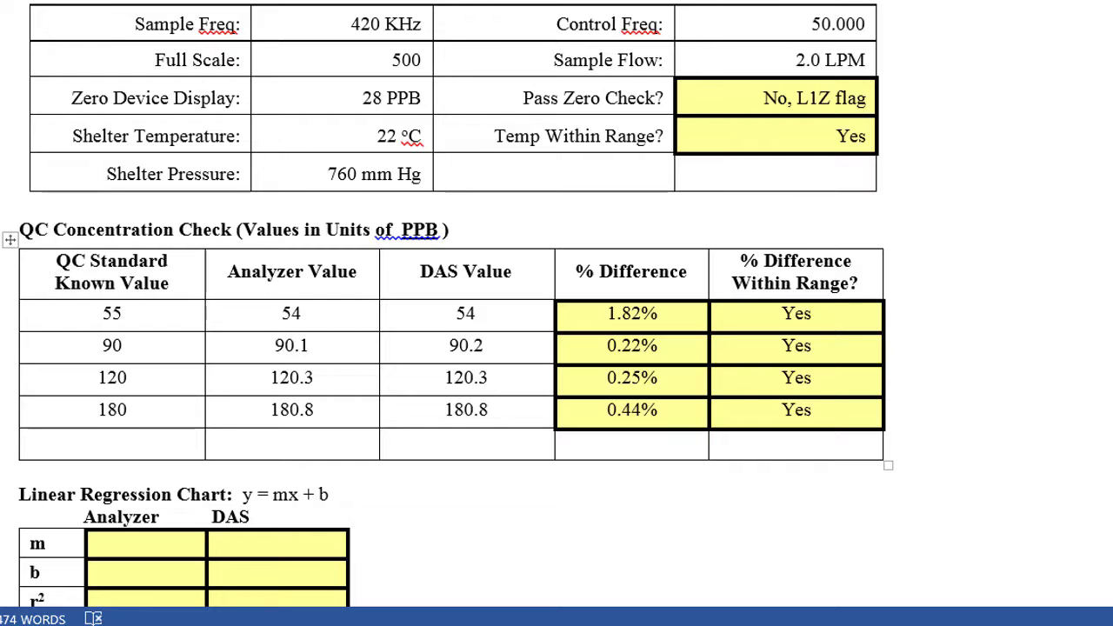
Open the Device Display Linear Regression Chart from the QC data entry form in Access and enlarge it to read its equation and R²
scroll(452, 304, "down", 3)
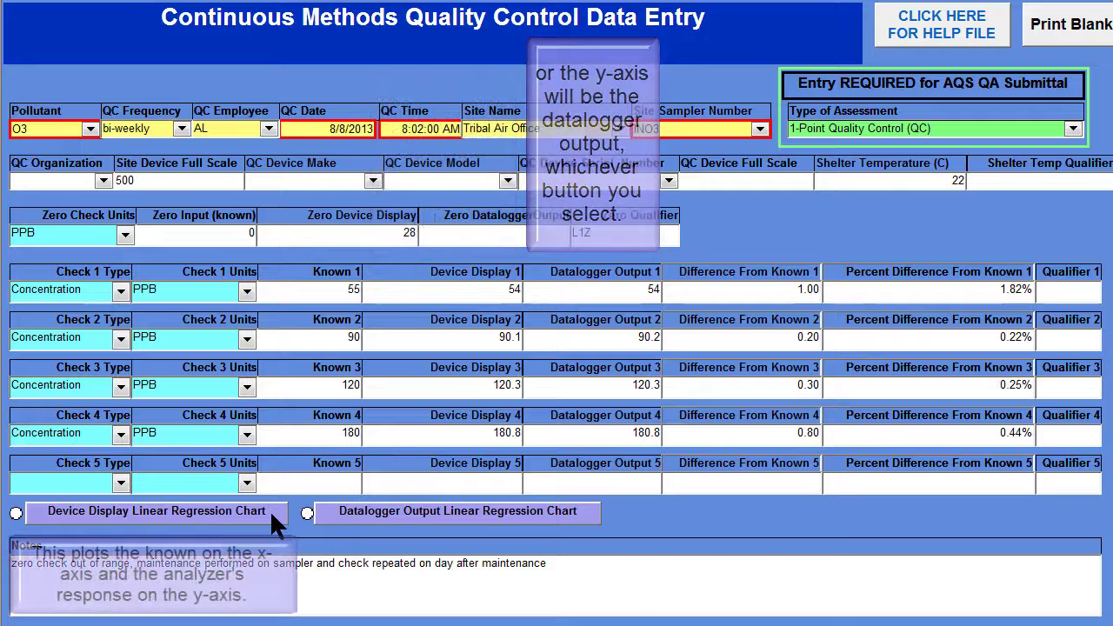
left_click(243, 512)
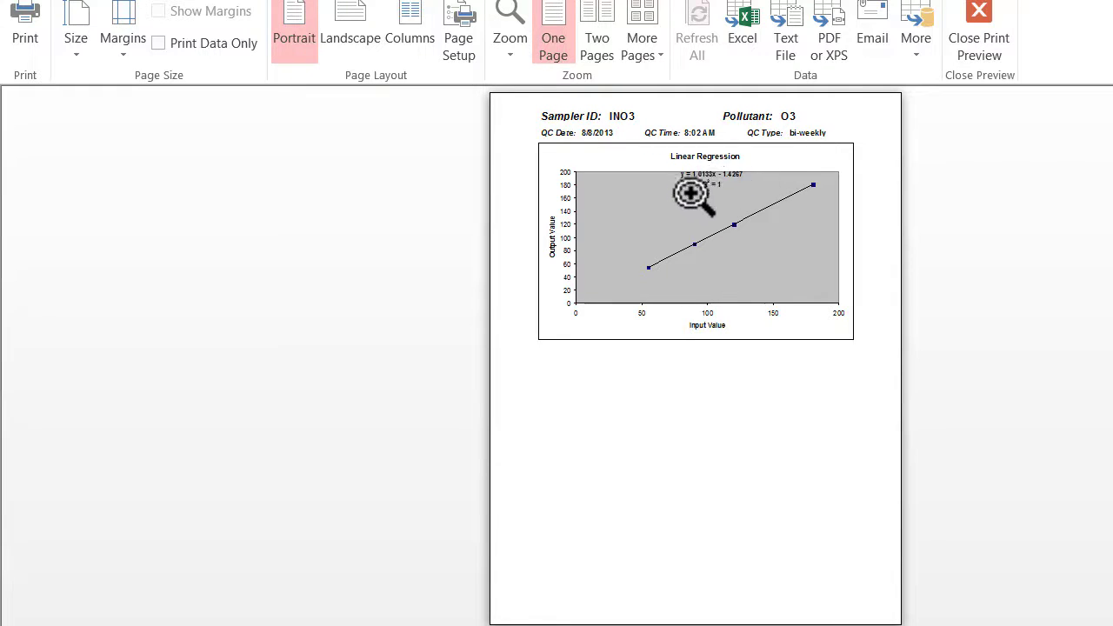
left_click(755, 274)
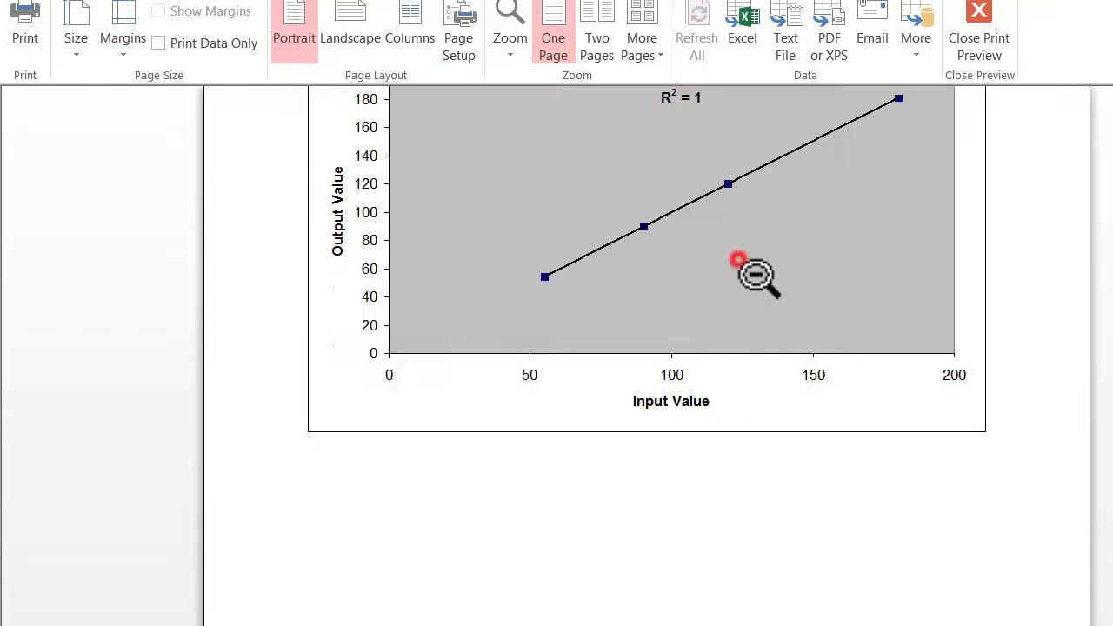
scroll(647, 348, "up", 3)
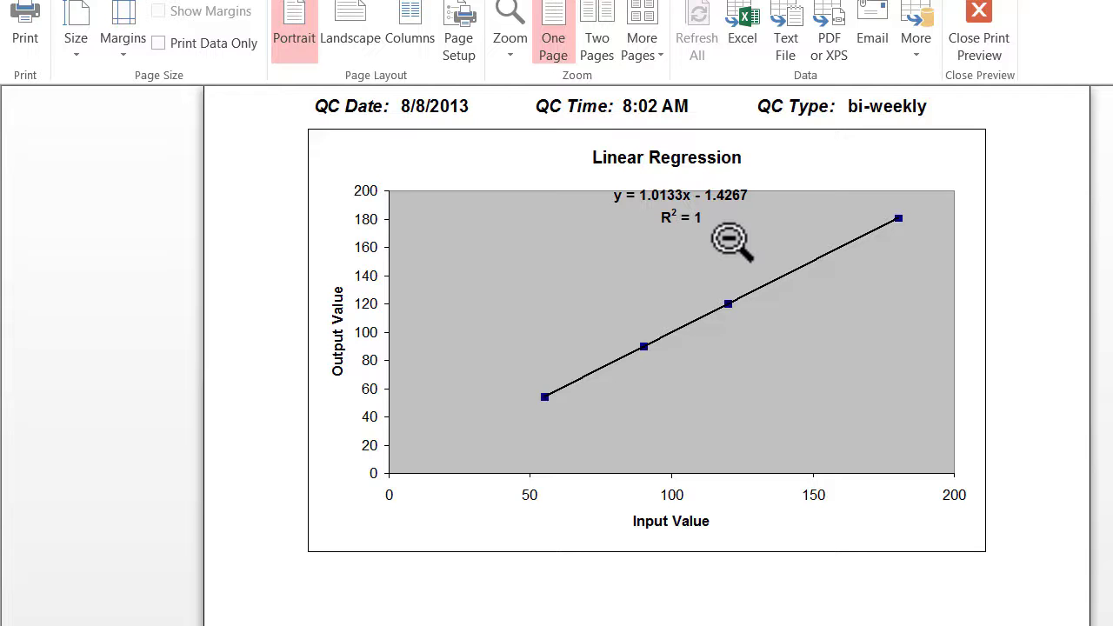
left_click(730, 241)
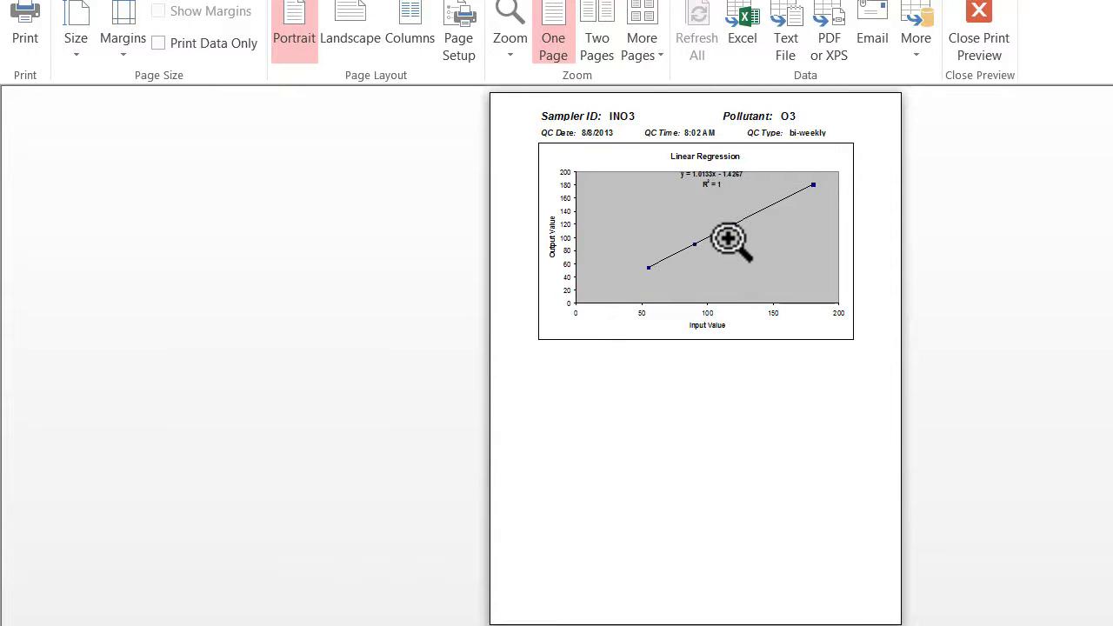
left_click(728, 238)
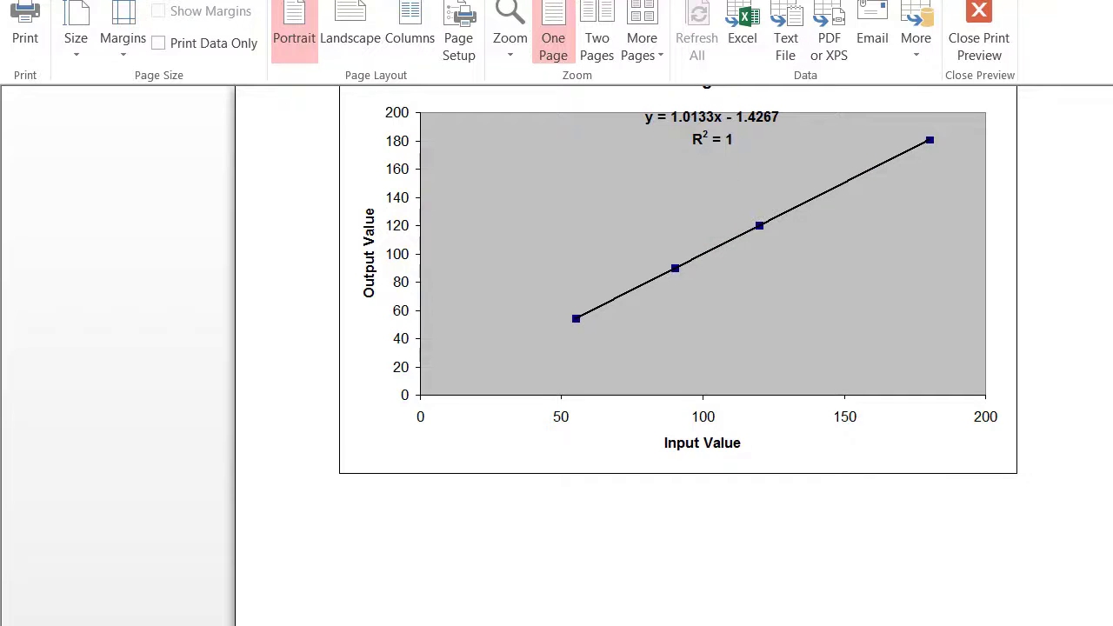
scroll(1087, 332, "up", 3)
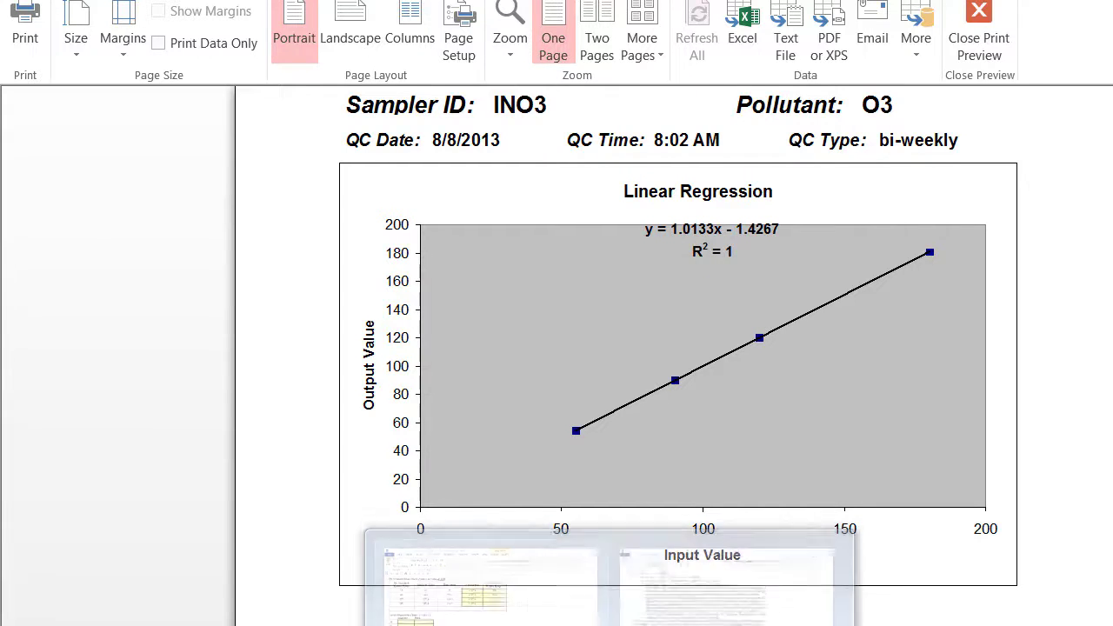
Back in the Word QC form, fill the Analyzer column of the linear regression table with m 1.0133, b -1.4267 and r² 1
left_click(593, 556)
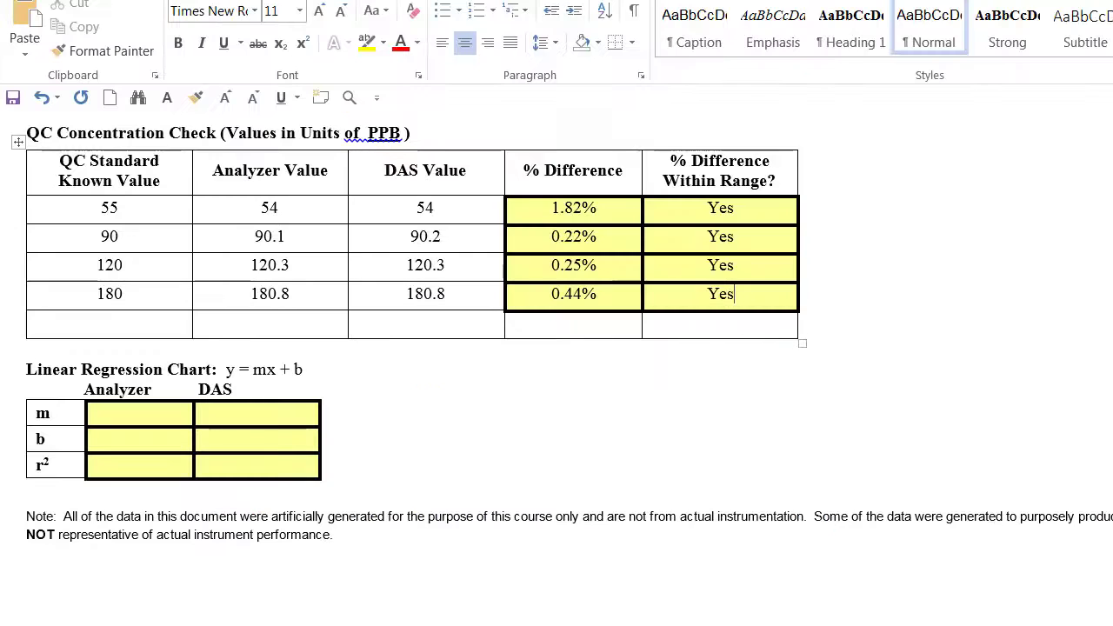
left_click(177, 419)
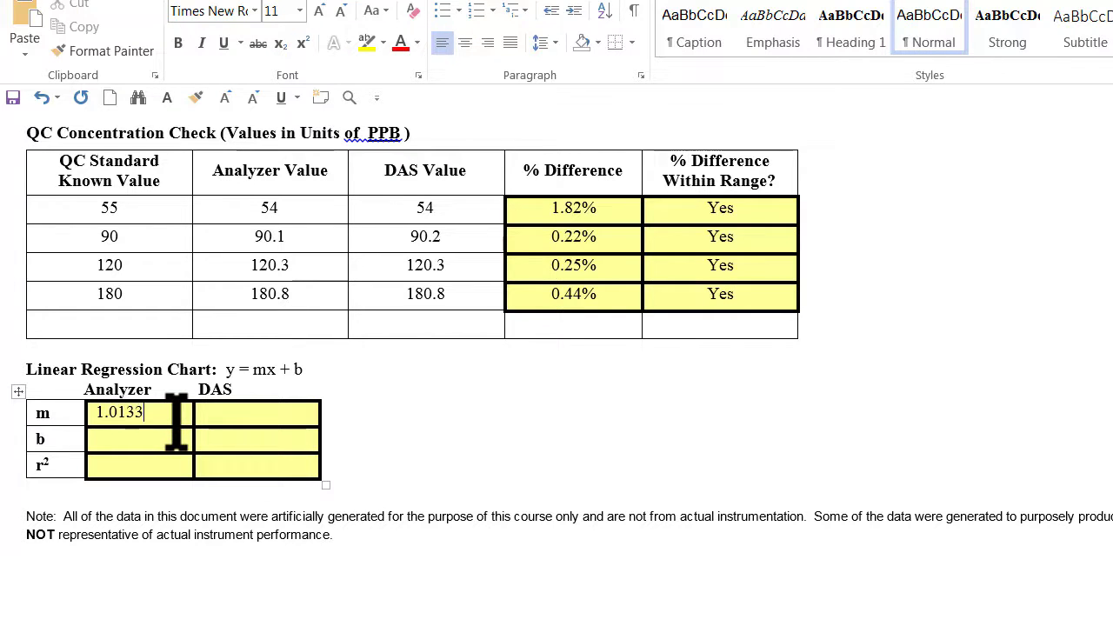
type("1.0133")
left_click(98, 440)
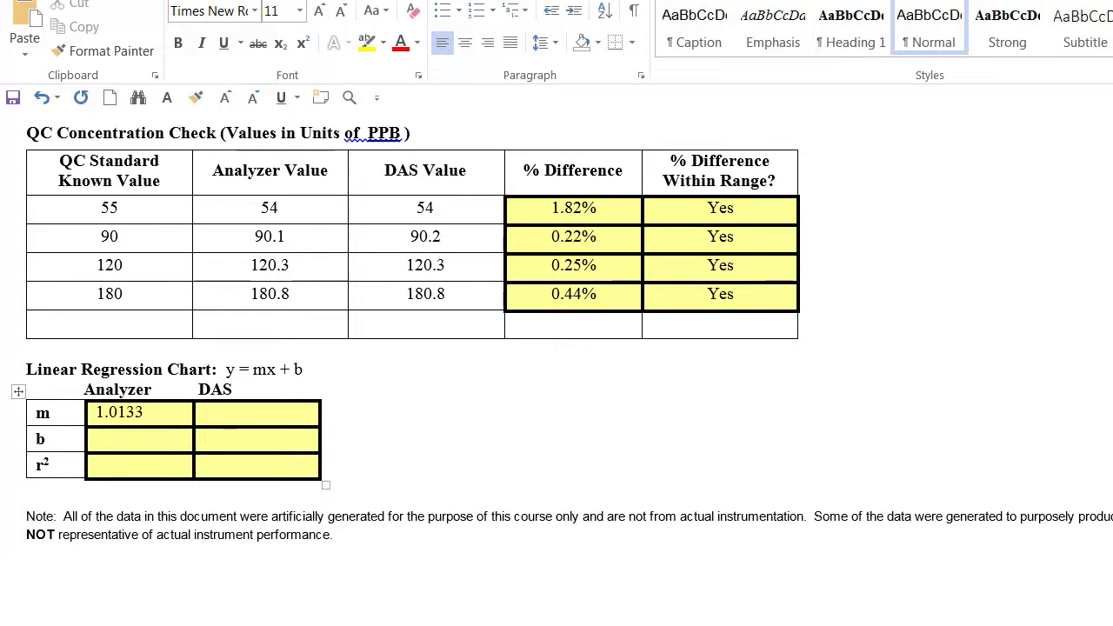
left_click(957, 605)
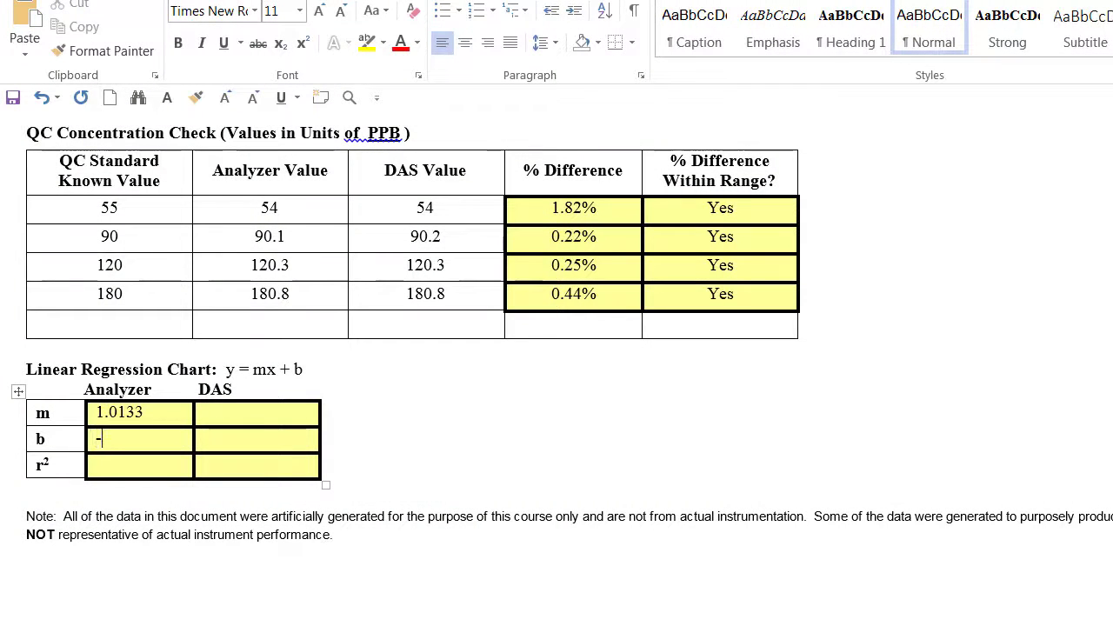
type("67")
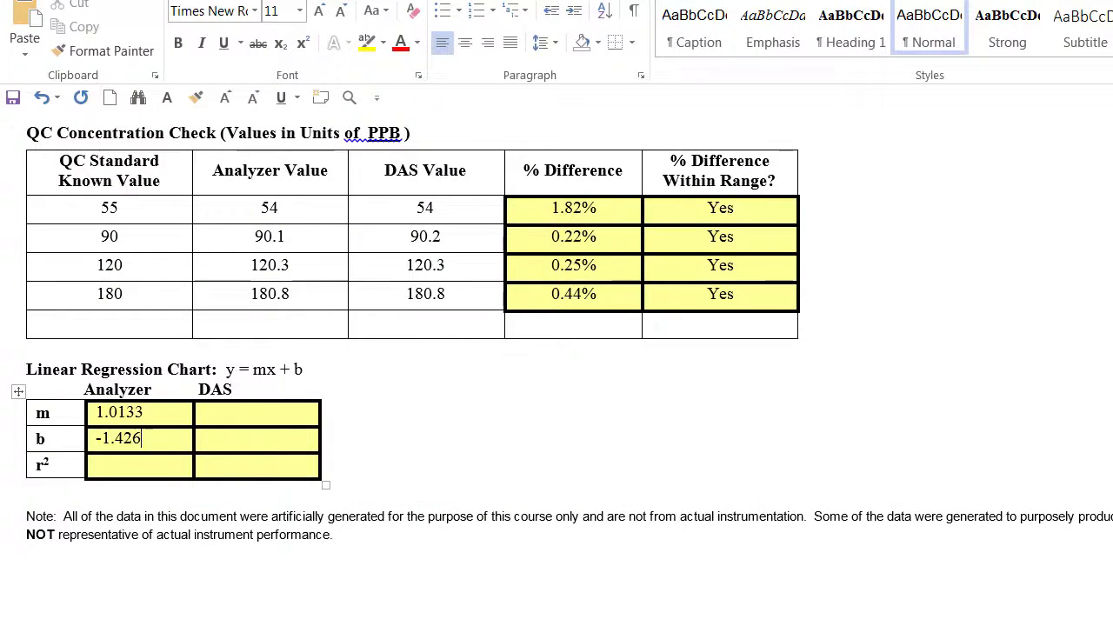
left_click(169, 470)
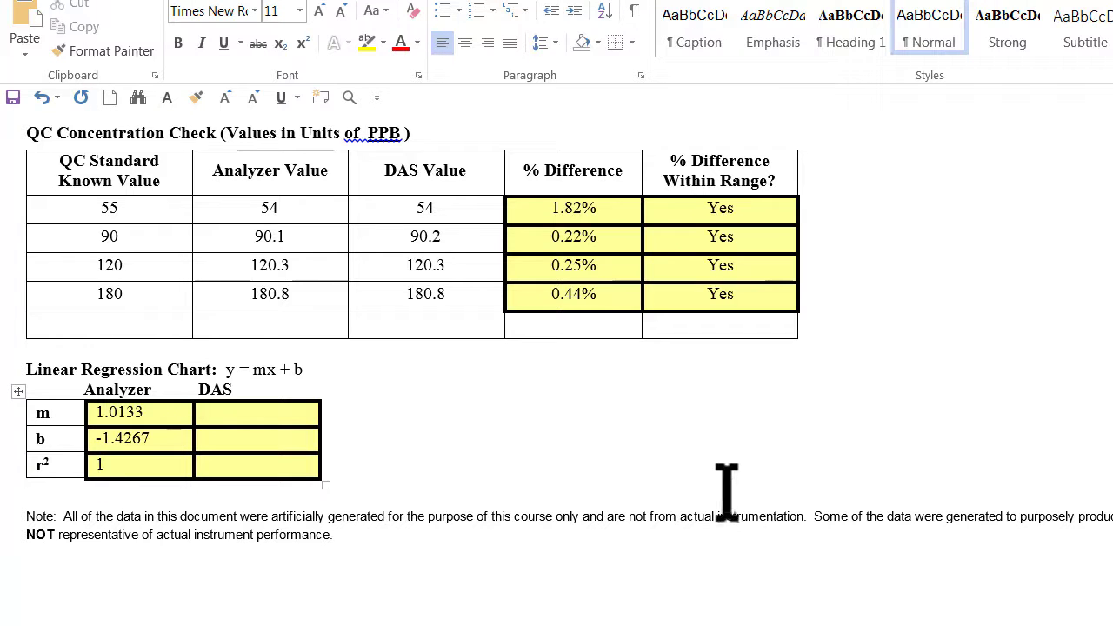
Return to Access, replace the device chart preview with the Datalogger Output Linear Regression Chart, and enlarge it to read the equation
key("alt+Tab")
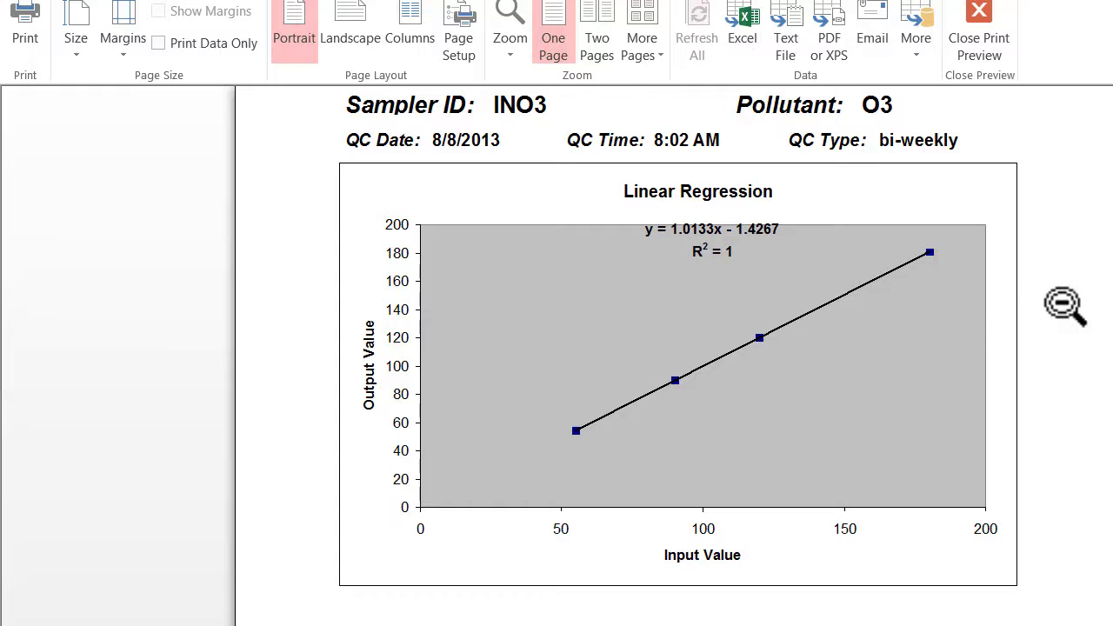
left_click(991, 21)
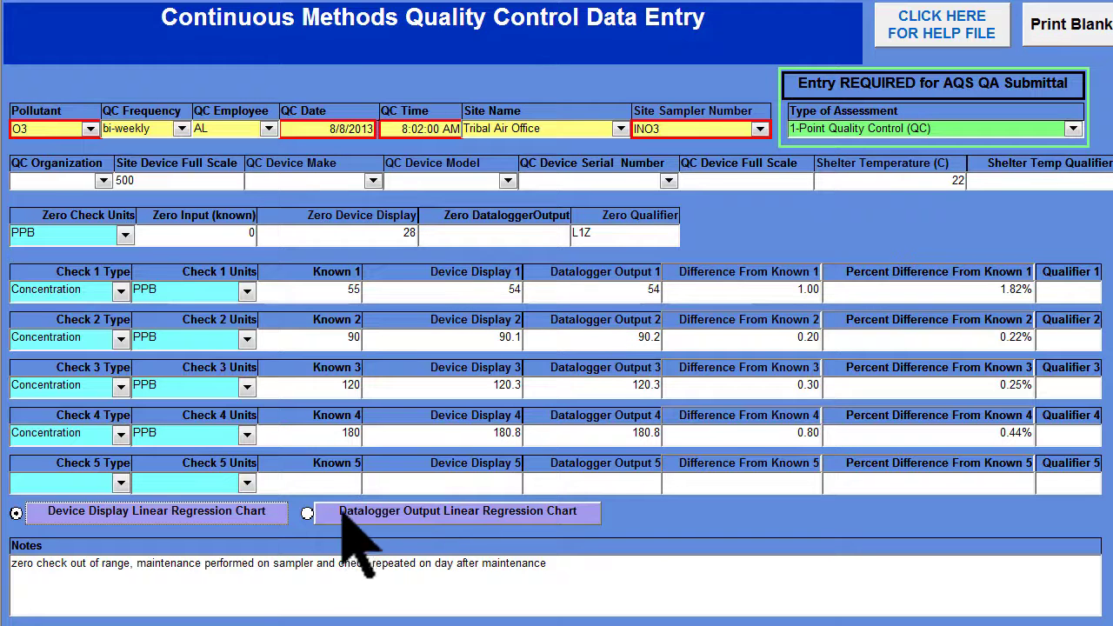
left_click(458, 518)
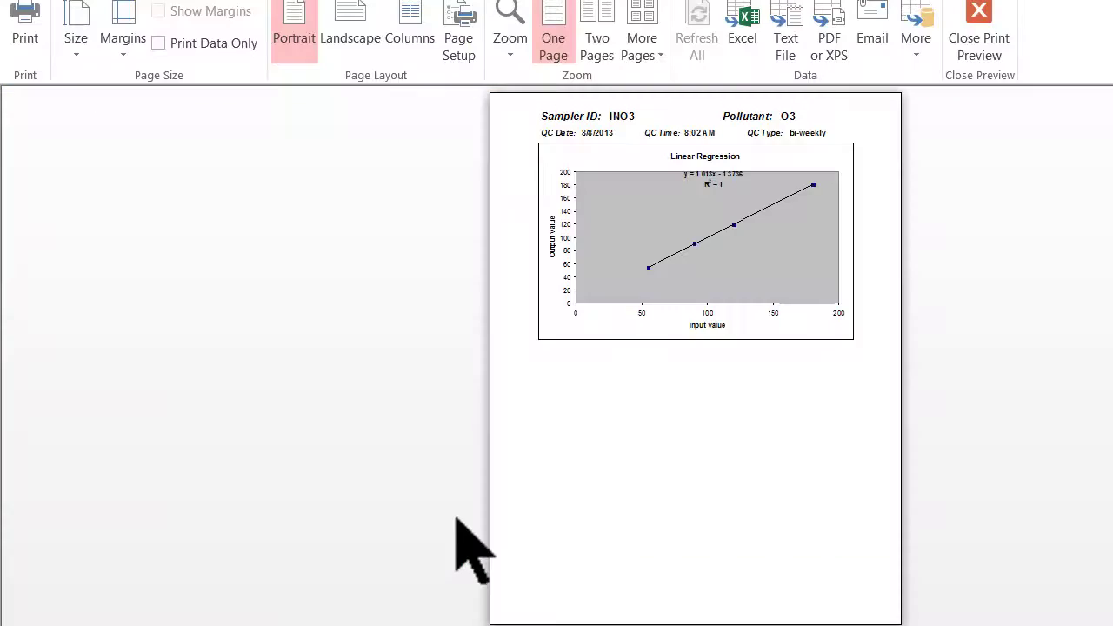
left_click(706, 320)
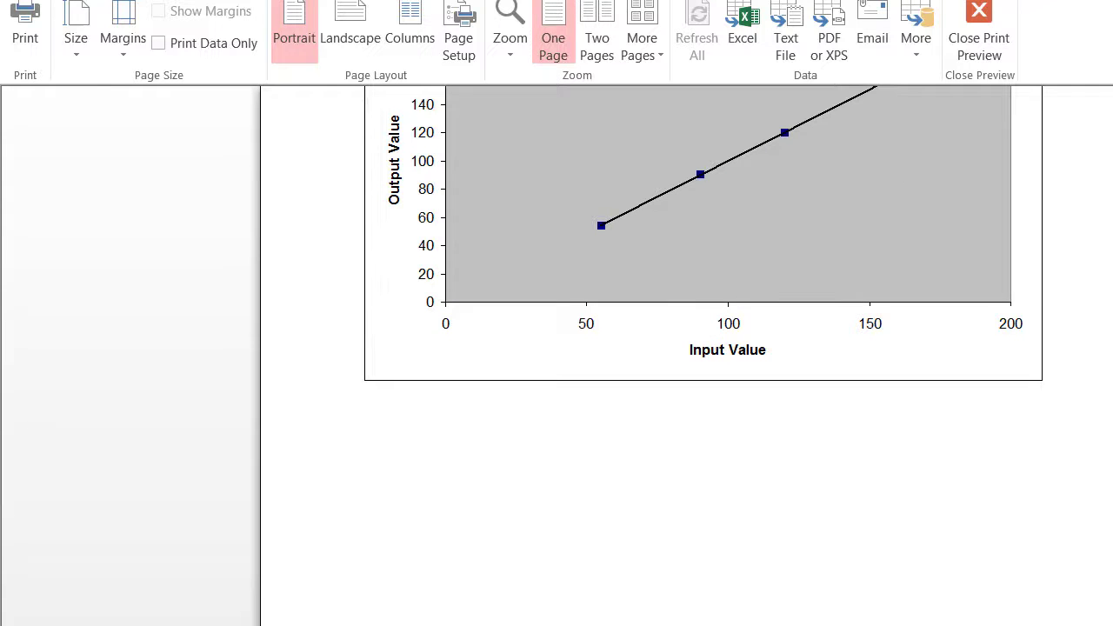
scroll(704, 348, "up", 5)
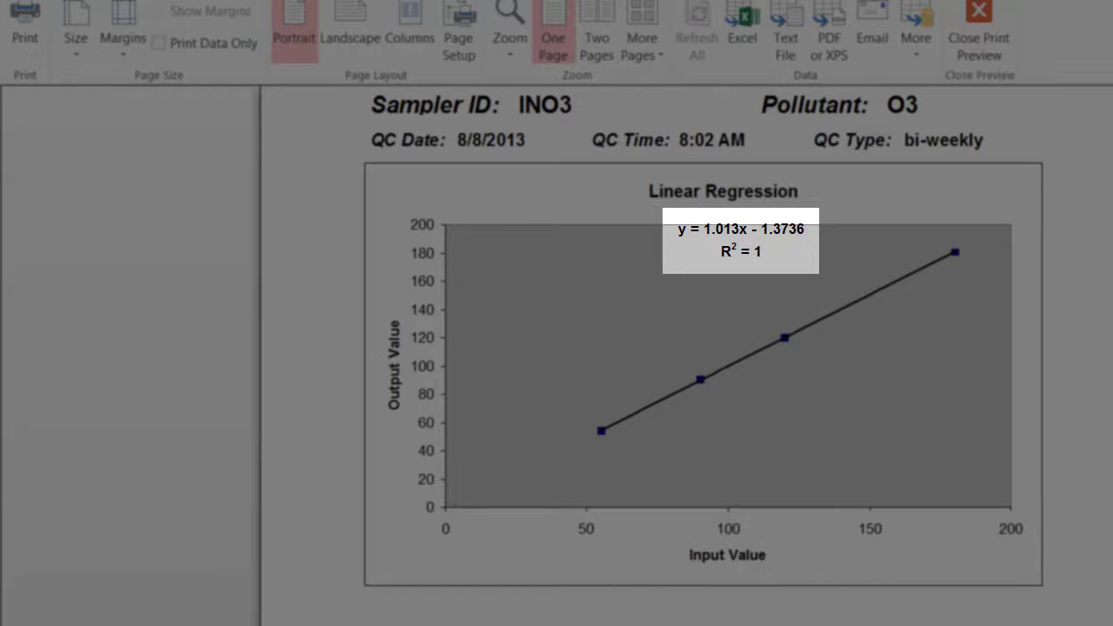
Fill the DAS column of the Word form's regression table with m 1.013, b -1.3736 and r² 1, and close the Access chart preview
left_click(487, 600)
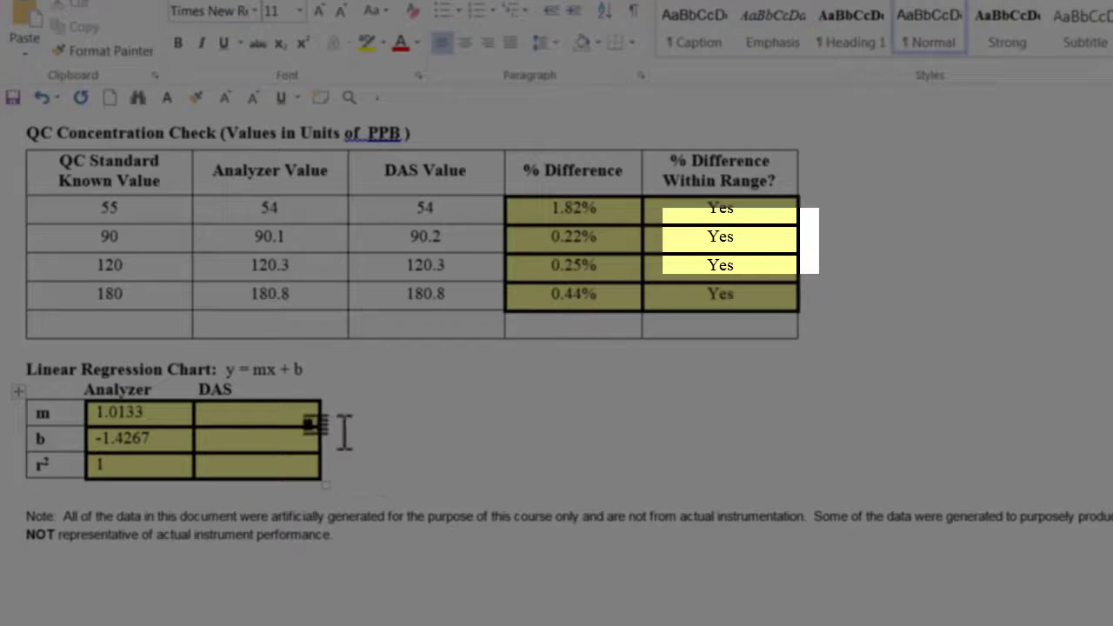
left_click(274, 412)
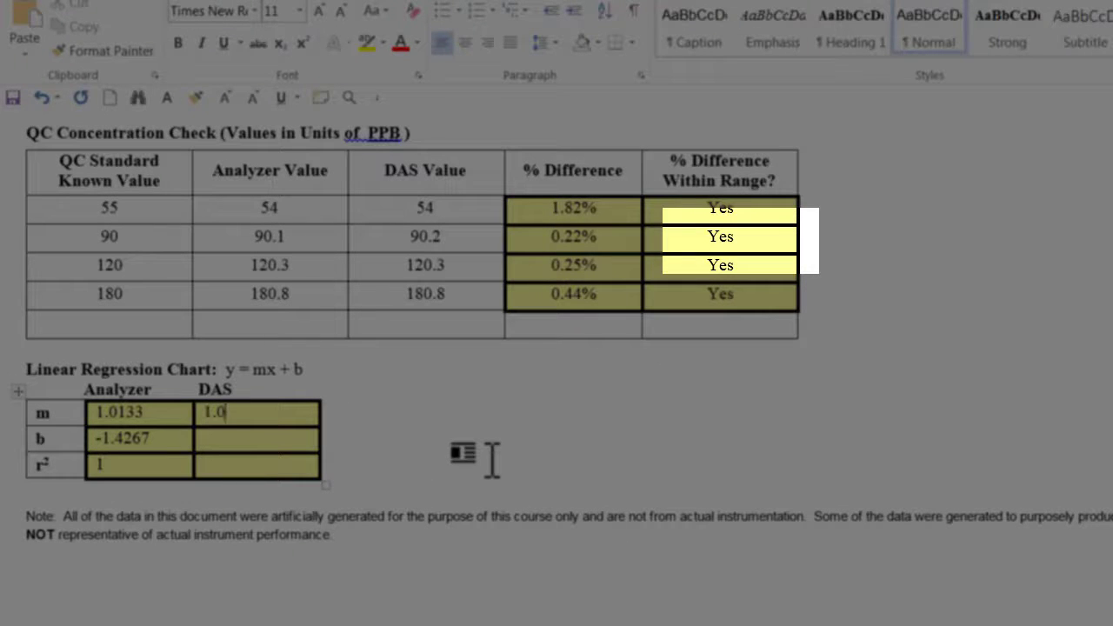
type("1.013")
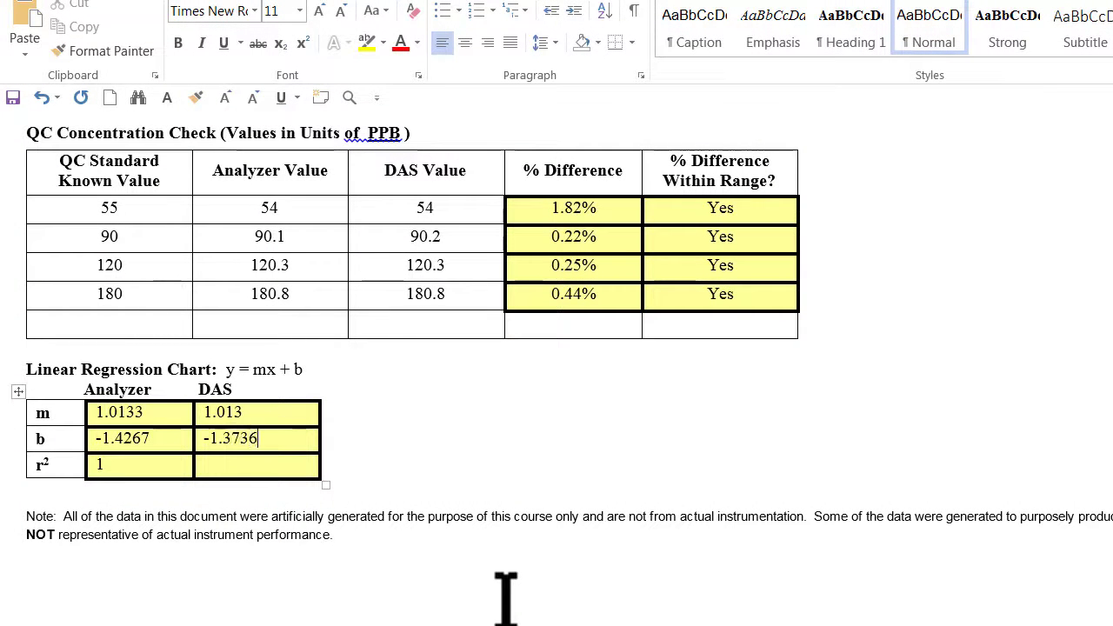
left_click(277, 470)
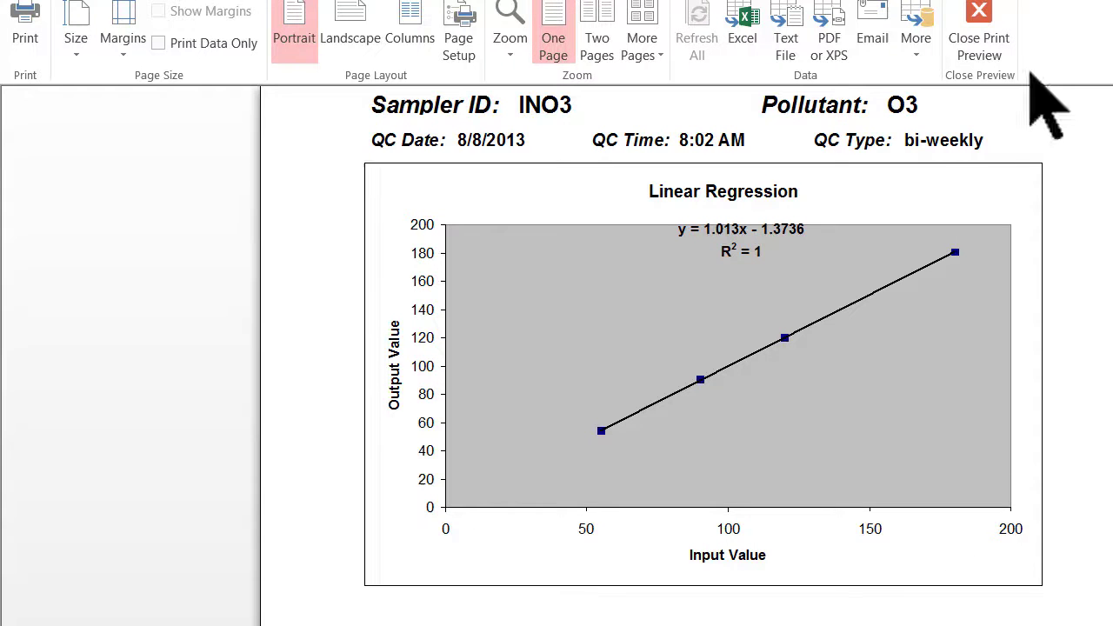
left_click(992, 39)
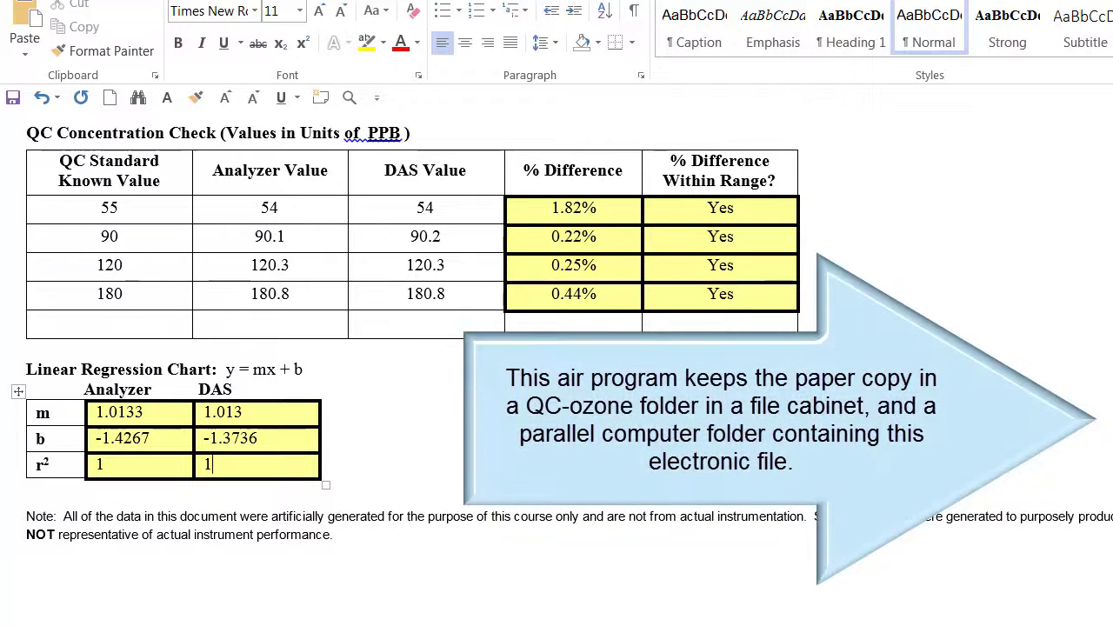
Review the completed QC form from the date and sampler details down to the linear regression table
scroll(409, 348, "up", 6)
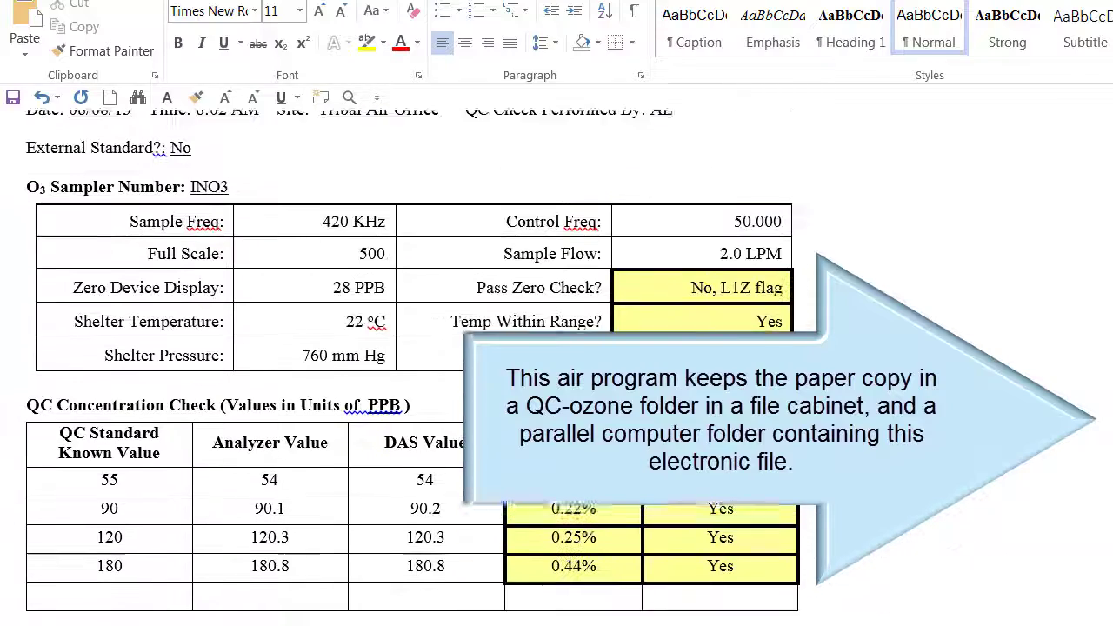
scroll(409, 348, "down", 6)
scroll(409, 348, "up", 6)
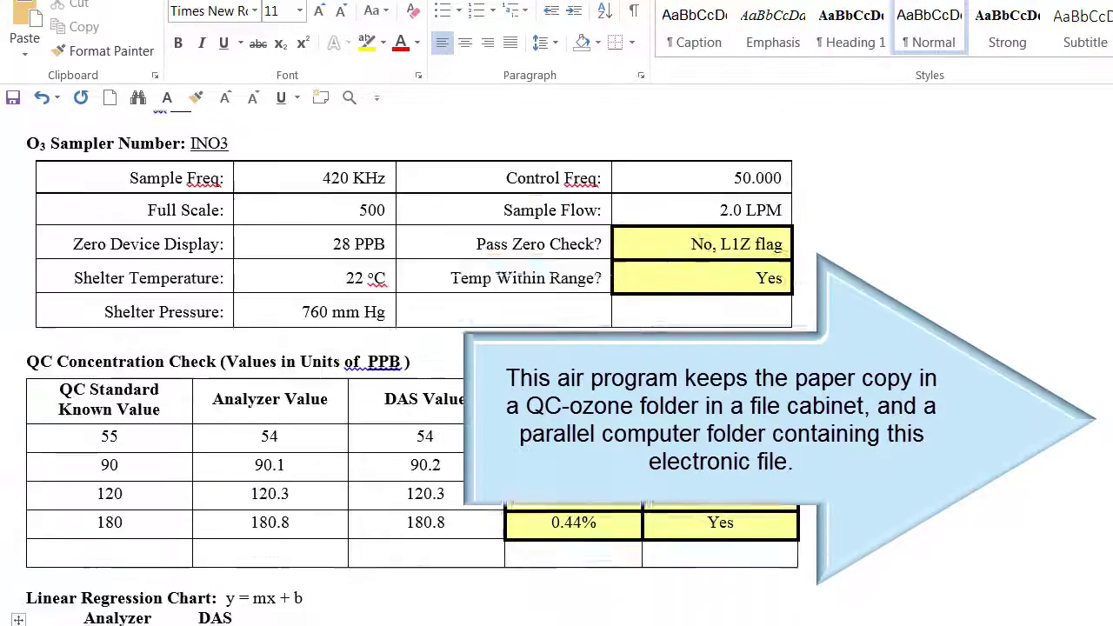
scroll(409, 348, "up", 1)
scroll(408, 348, "down", 7)
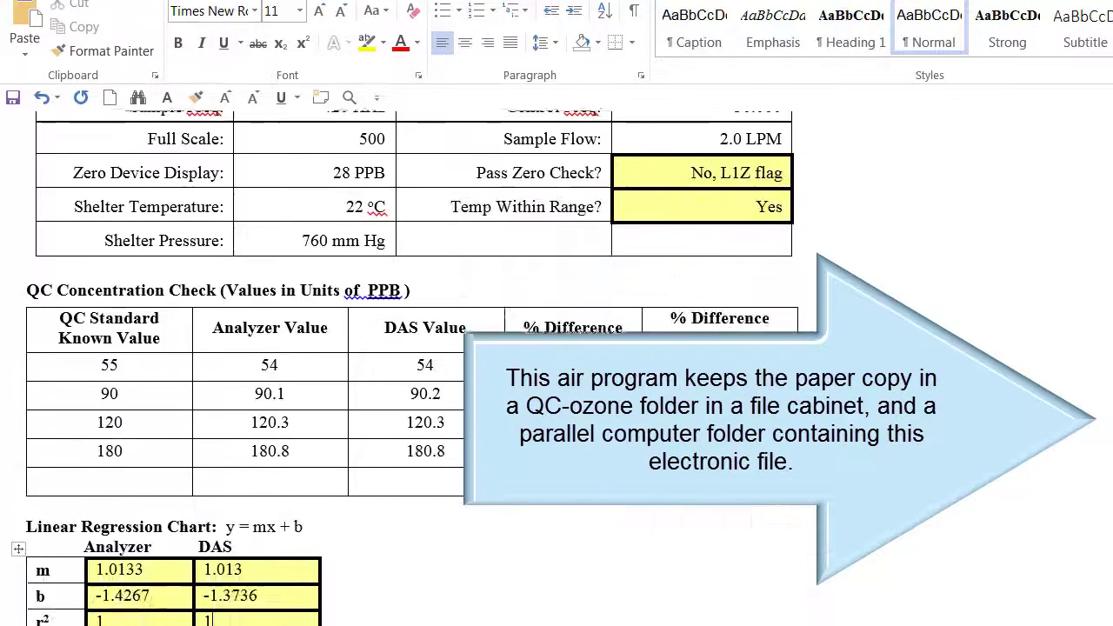
scroll(409, 348, "up", 3)
scroll(408, 348, "up", 4)
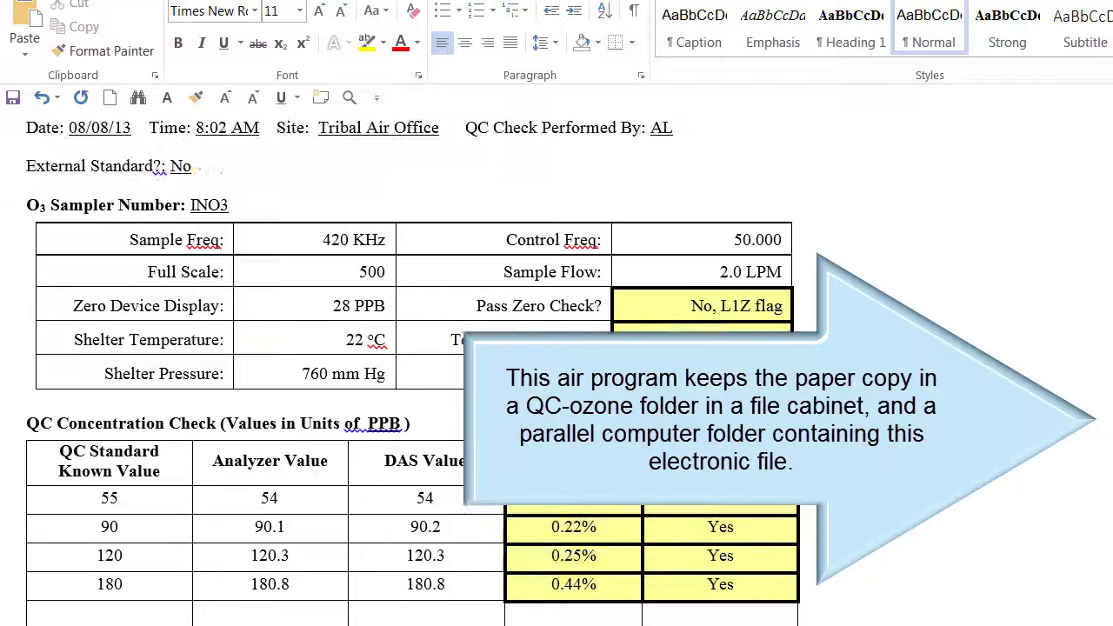